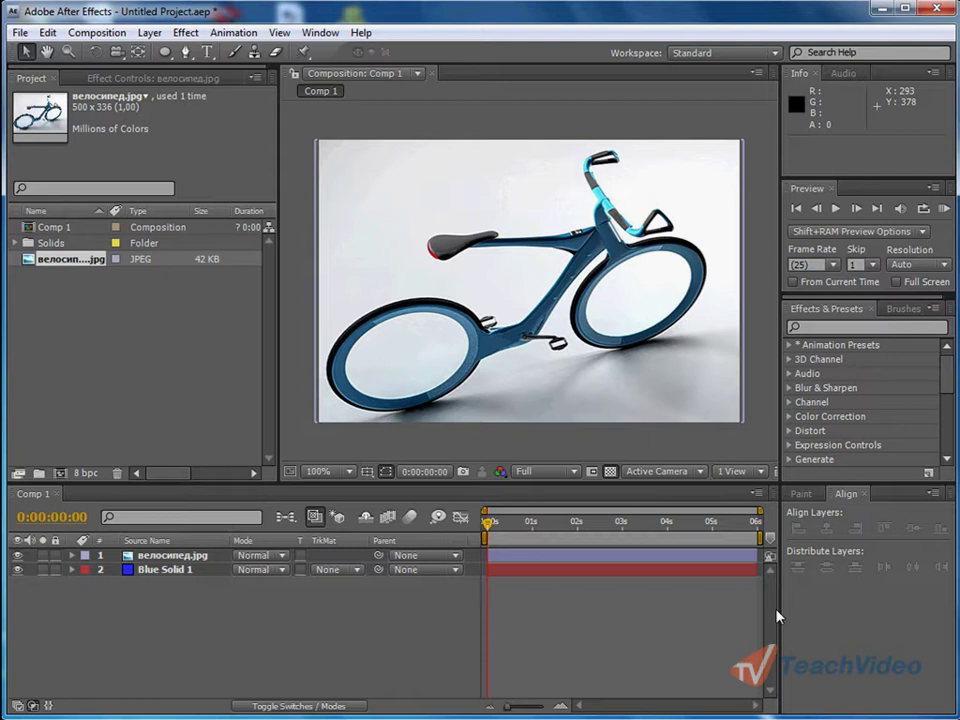
Step: Select the велосипед.jpg layer above Blue Solid 1 and switch to the Pen tool
{"action": "left_click", "coordinate": [198, 569]}
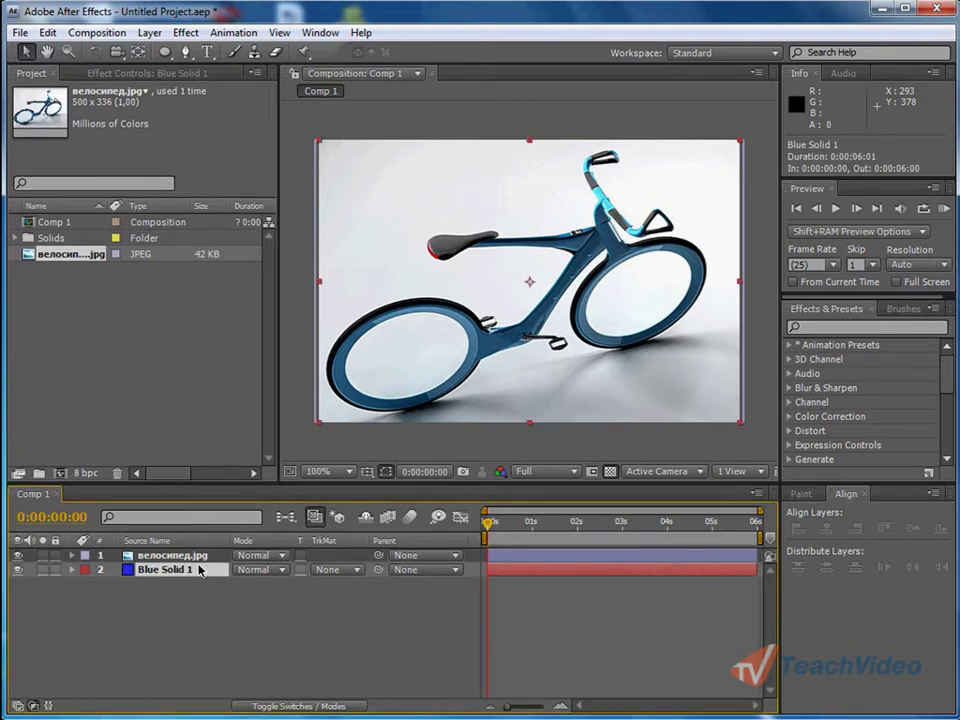
{"action": "left_click", "coordinate": [200, 557]}
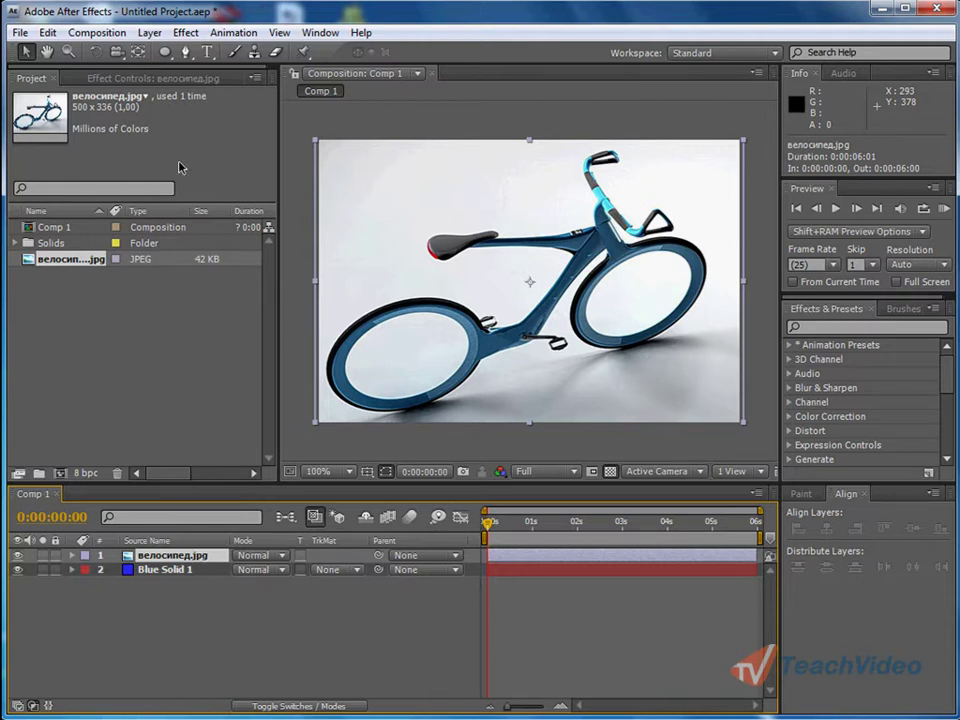
{"action": "left_click", "coordinate": [195, 55]}
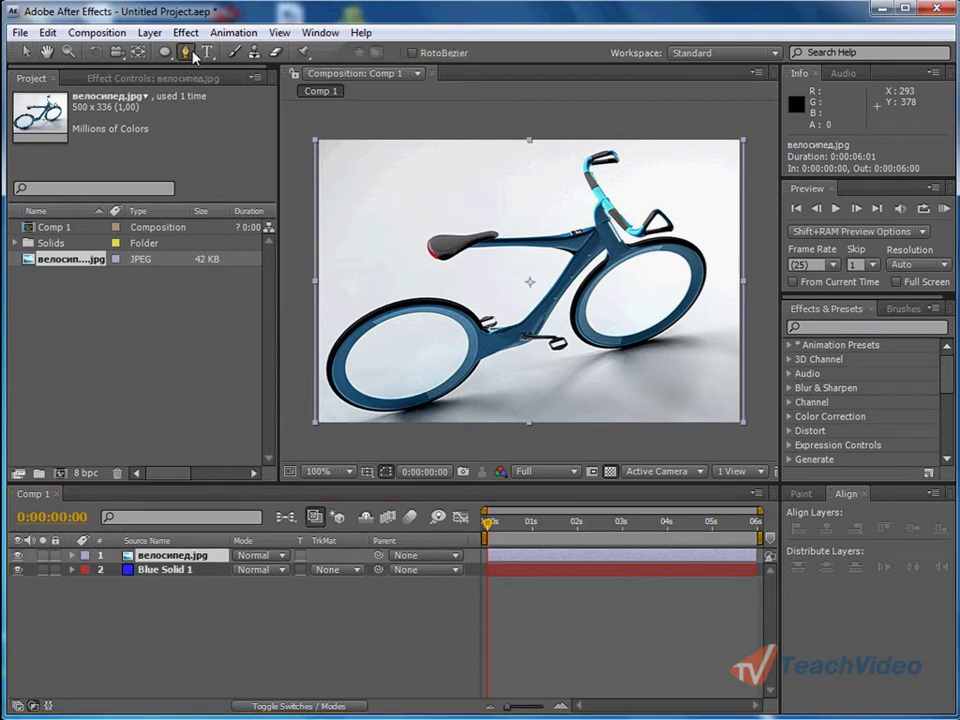
Step: Place Pen points above the left wheel, below the frame, at the right wheel and the handlebar stem
{"action": "left_click", "coordinate": [416, 205]}
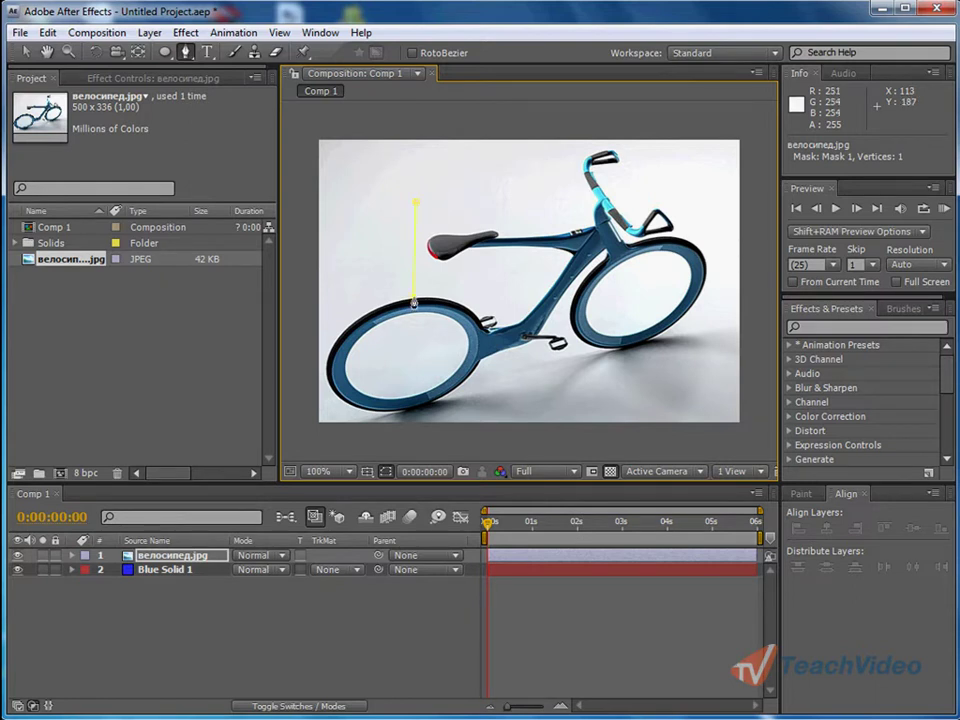
{"action": "left_click", "coordinate": [569, 375]}
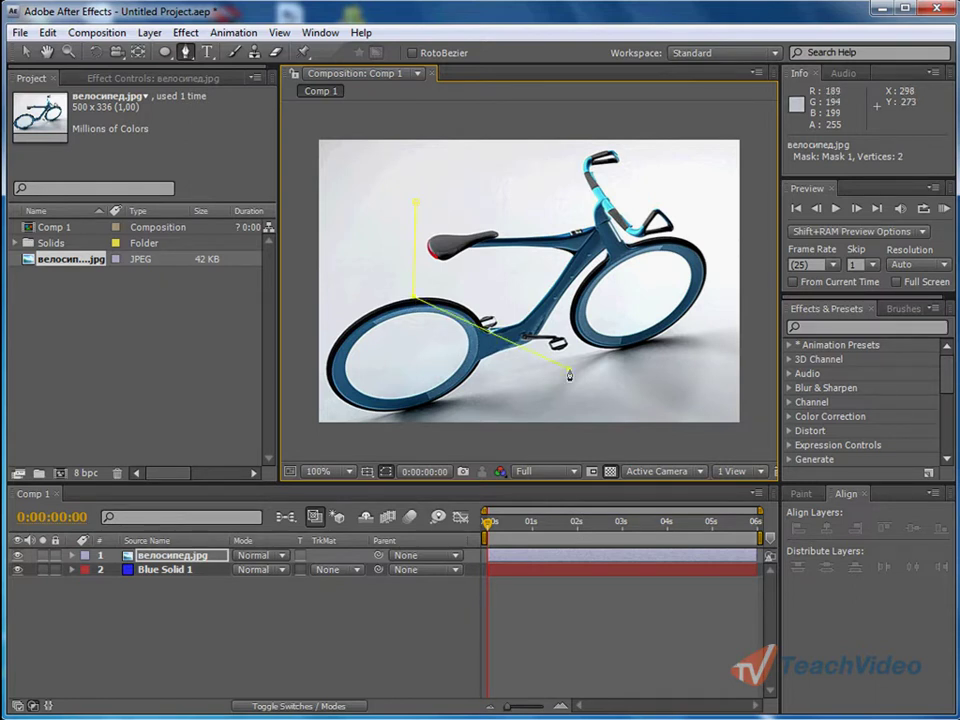
{"action": "left_click", "coordinate": [710, 248]}
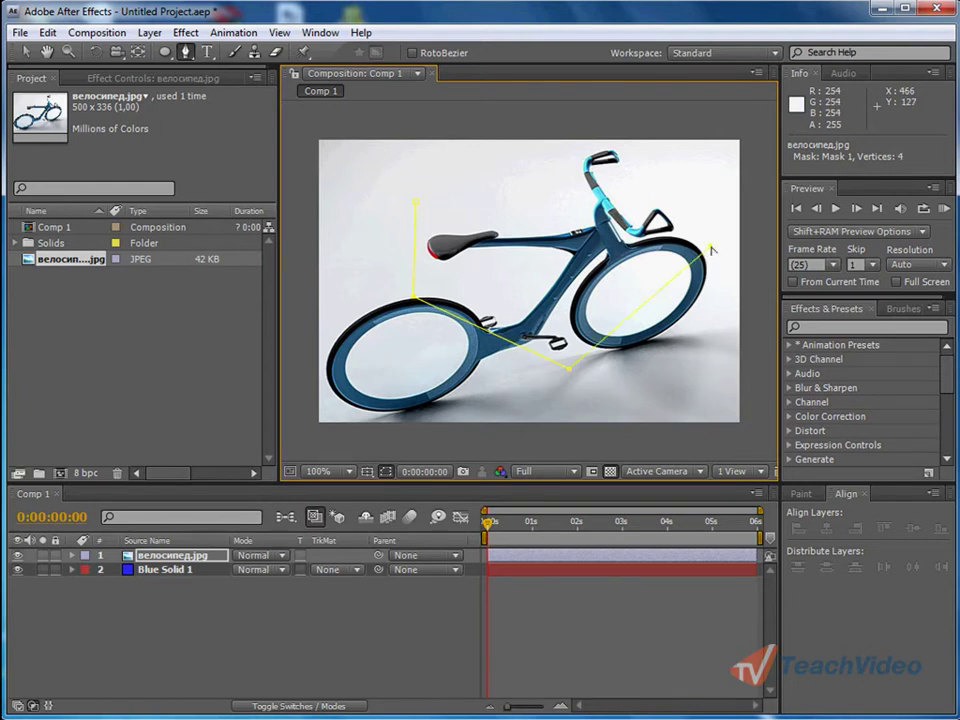
{"action": "left_click", "coordinate": [565, 158]}
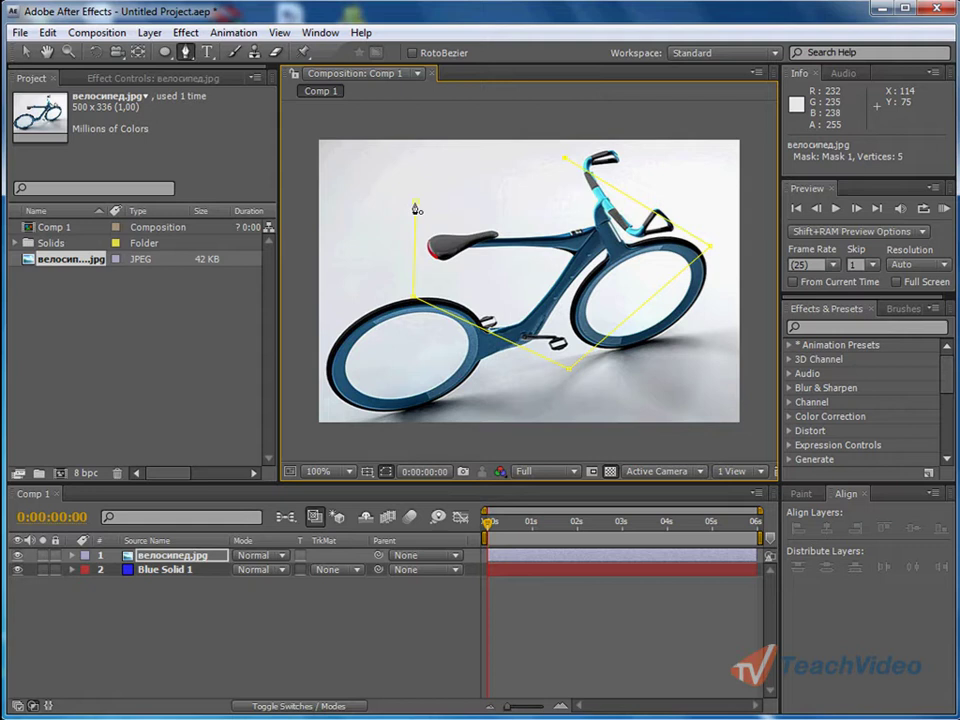
Step: Close Mask 1 at its first vertex, clipping the bicycle photo to a pentagon
{"action": "left_click", "coordinate": [416, 207]}
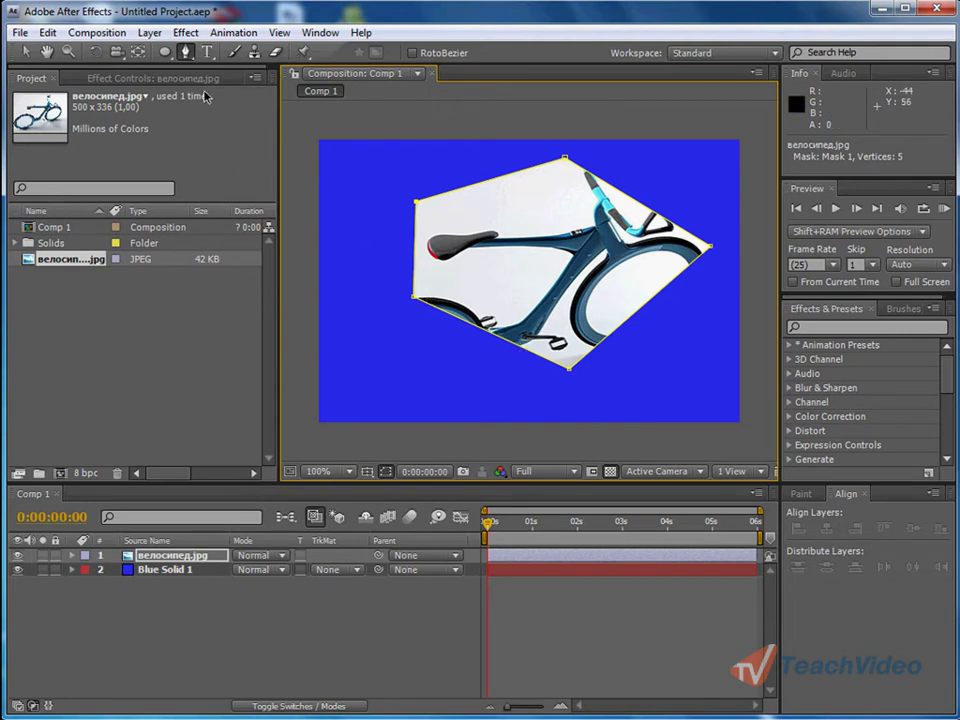
{"action": "left_click", "coordinate": [189, 60]}
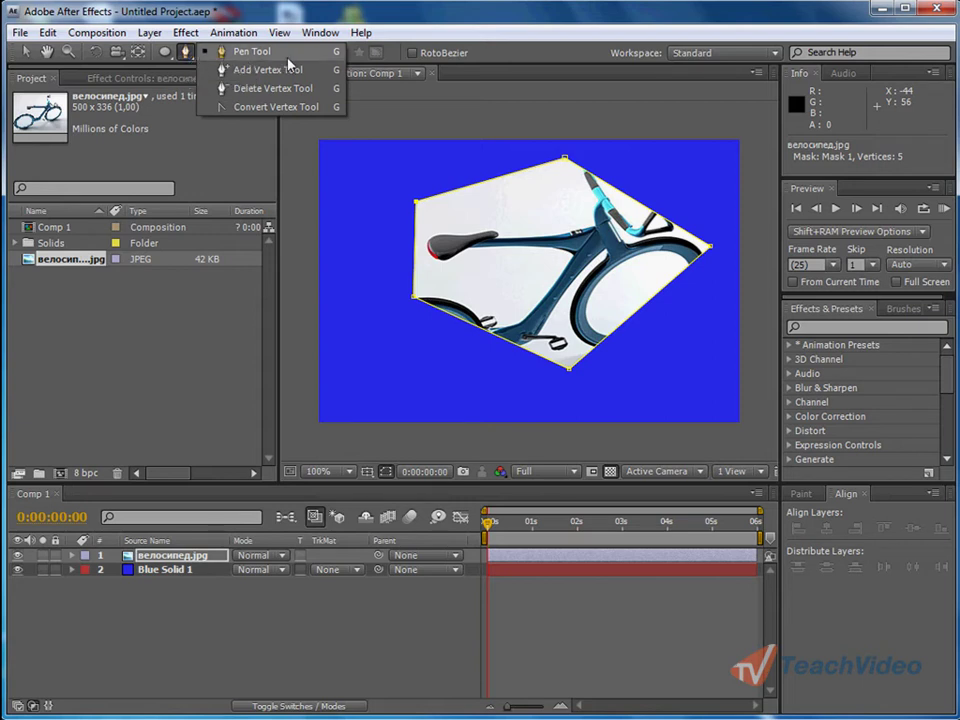
Step: Turn the lower-left, right and bottom mask vertices into smooth Bezier curves with Convert Vertex Tool
{"action": "left_click", "coordinate": [290, 110]}
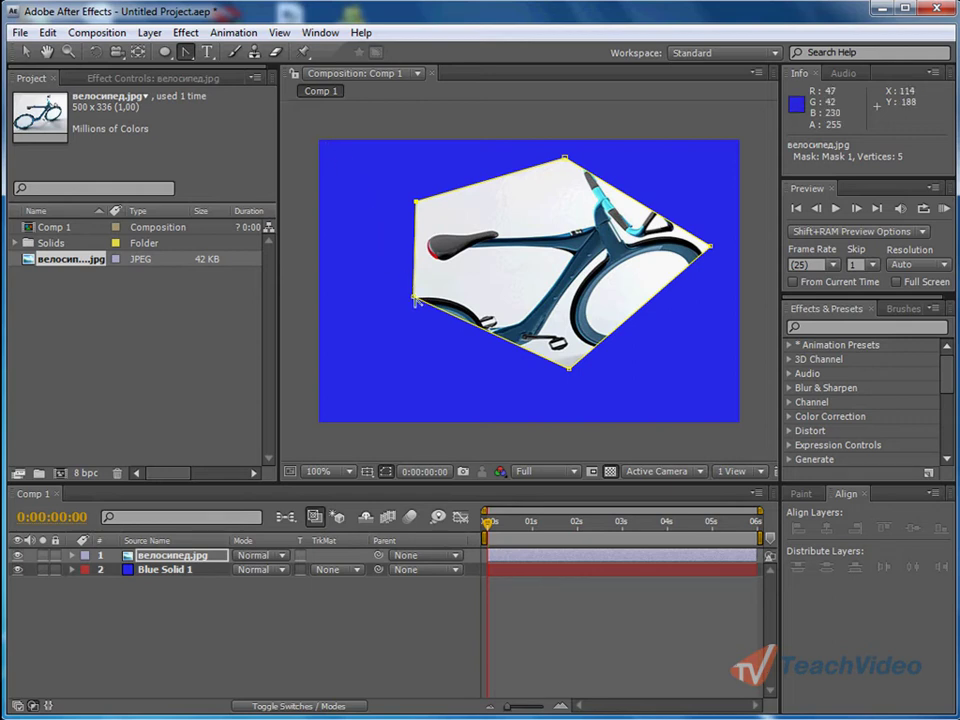
{"action": "left_click_drag", "start_coordinate": [416, 300], "coordinate": [452, 338]}
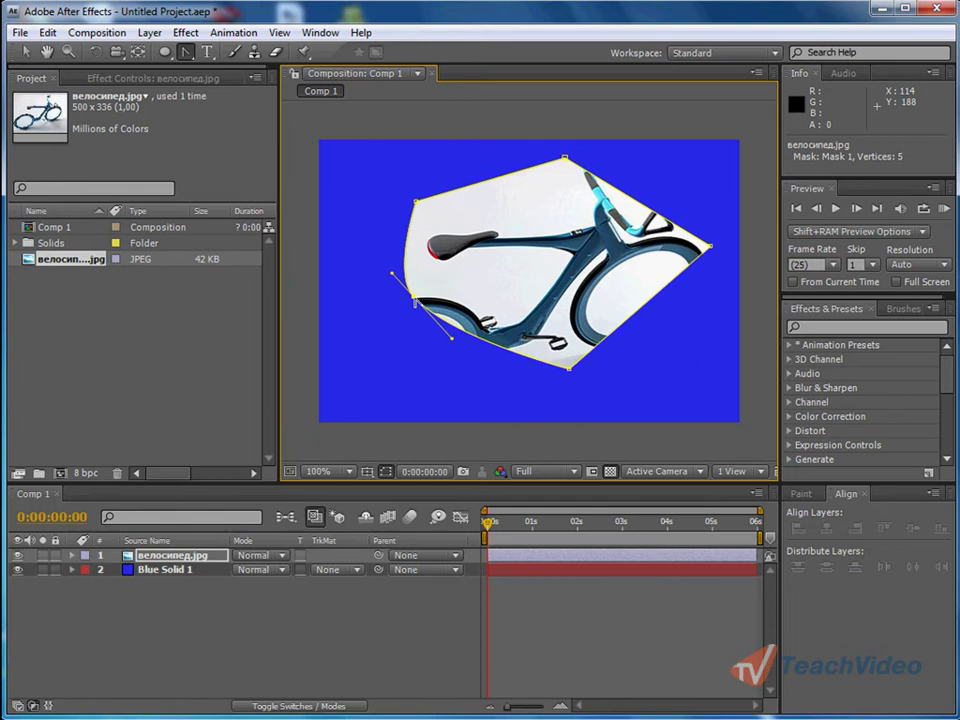
{"action": "mouse_move", "coordinate": [414, 303]}
{"action": "left_mouse_down"}
{"action": "mouse_move", "coordinate": [358, 425]}
{"action": "mouse_move", "coordinate": [546, 440]}
{"action": "left_mouse_up"}
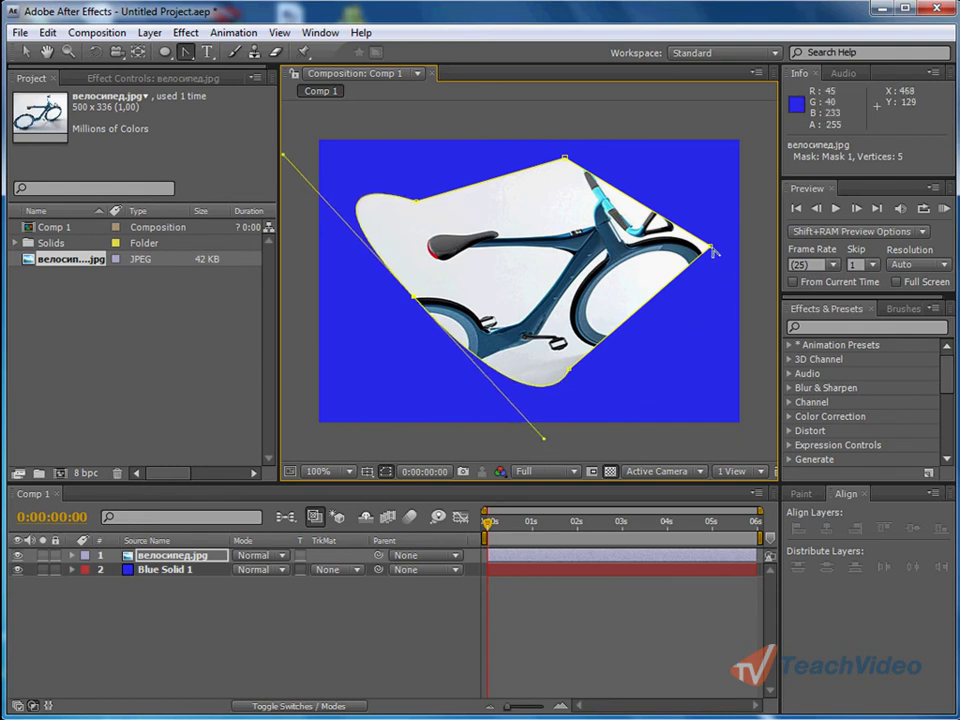
{"action": "mouse_move", "coordinate": [713, 250]}
{"action": "left_mouse_down"}
{"action": "mouse_move", "coordinate": [720, 225]}
{"action": "mouse_move", "coordinate": [636, 103]}
{"action": "left_mouse_up"}
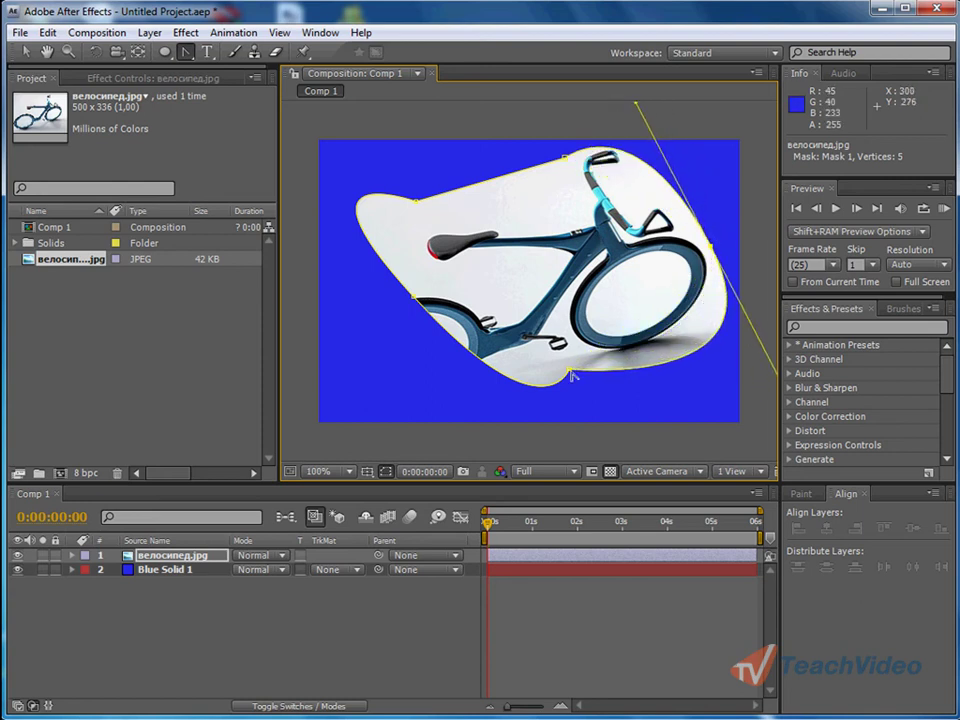
{"action": "mouse_move", "coordinate": [570, 375]}
{"action": "left_mouse_down"}
{"action": "mouse_move", "coordinate": [693, 341]}
{"action": "mouse_move", "coordinate": [700, 438]}
{"action": "left_mouse_up"}
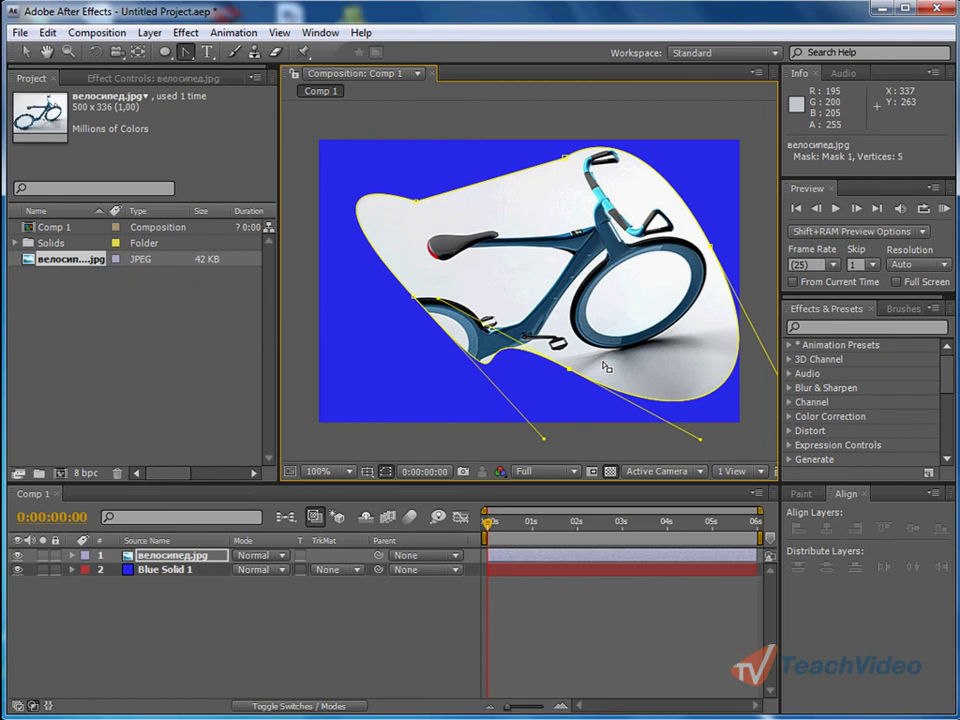
Step: Add vertices on the mask's top, bottom and top-right edges, bending the top-right curve
{"action": "left_click", "coordinate": [190, 55]}
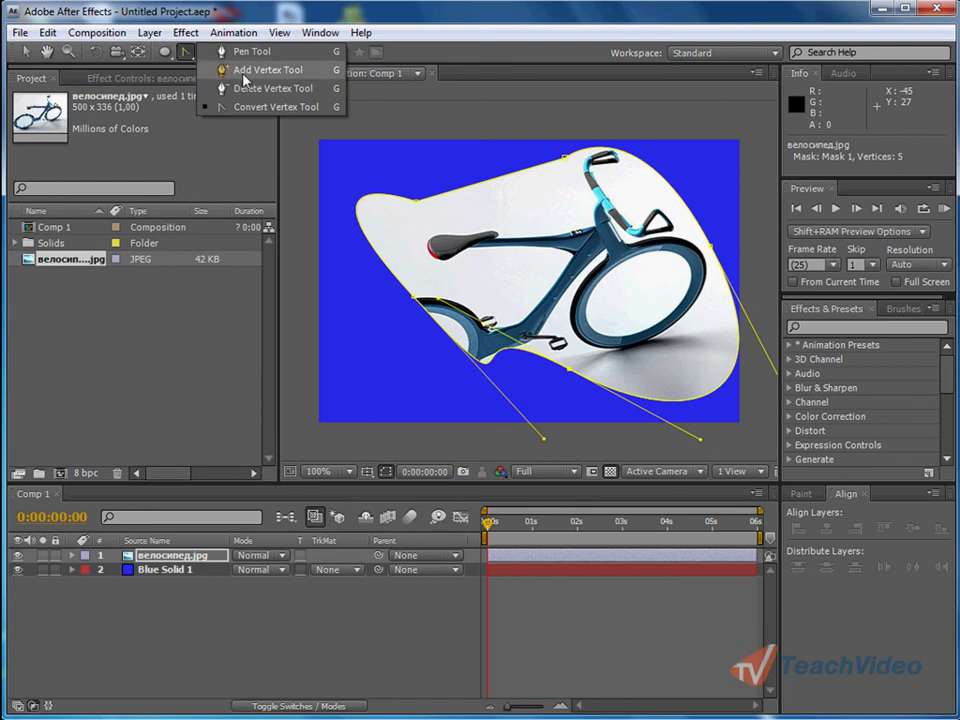
{"action": "left_click", "coordinate": [244, 76]}
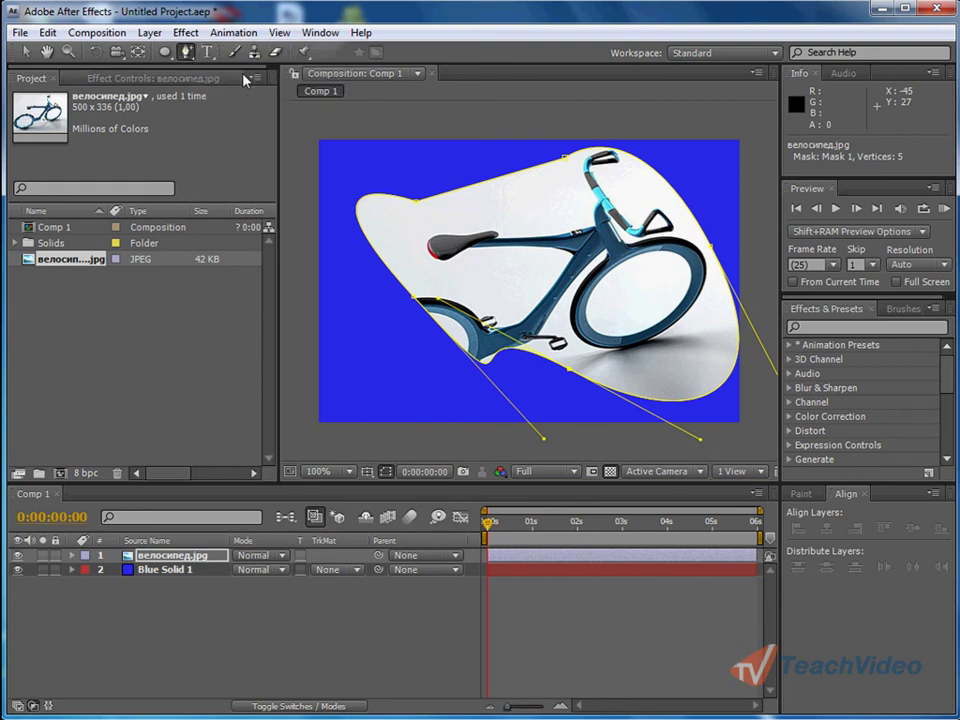
{"action": "left_click", "coordinate": [484, 183]}
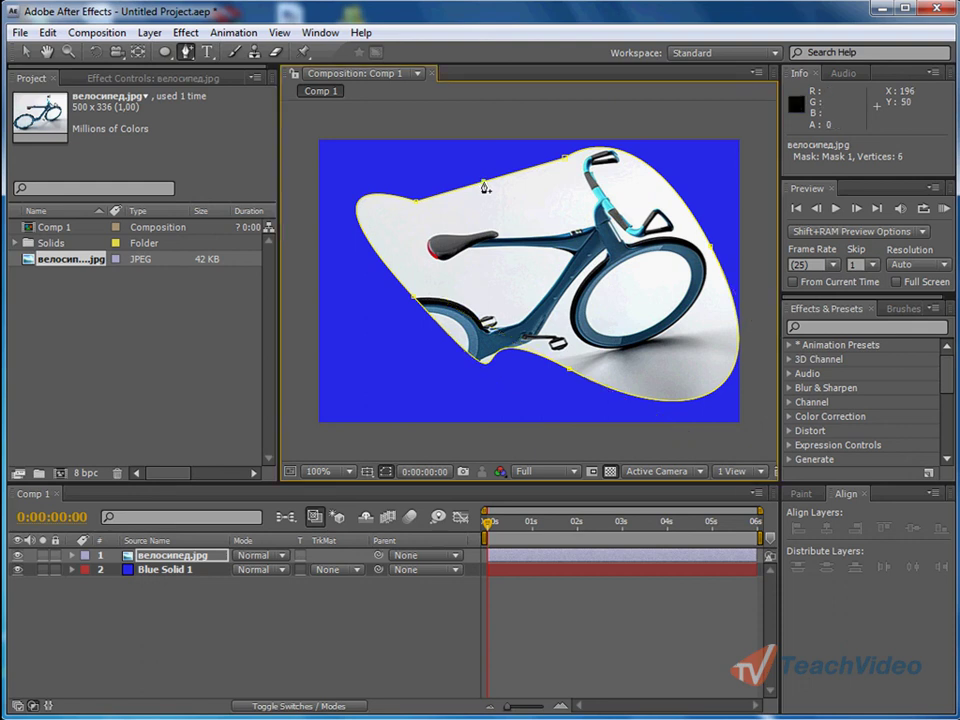
{"action": "left_click", "coordinate": [661, 403]}
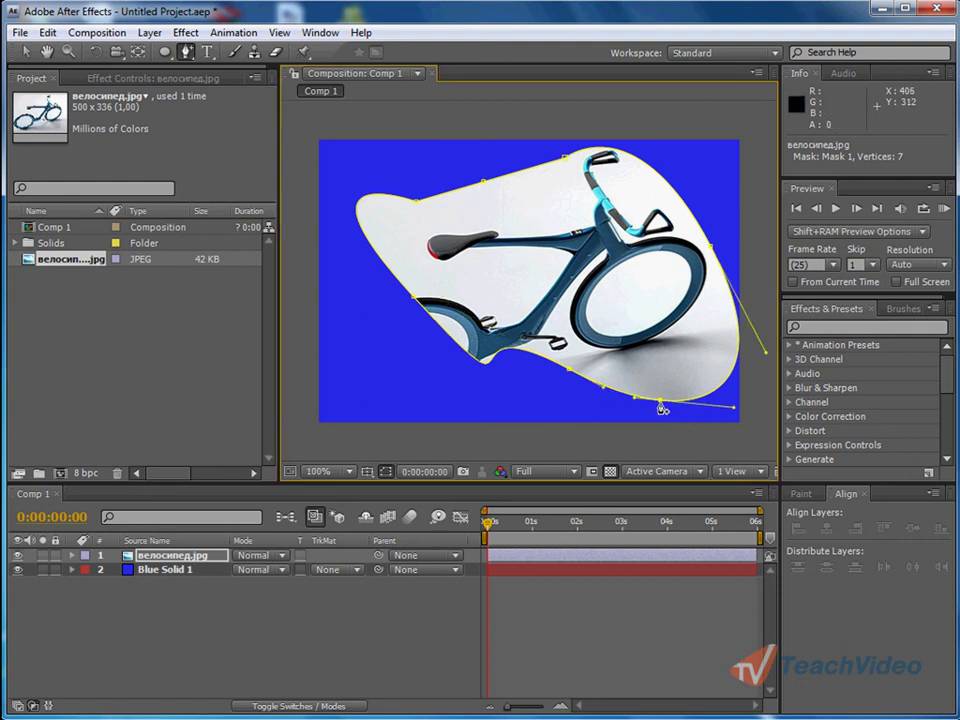
{"action": "left_click", "coordinate": [665, 177]}
{"action": "mouse_move", "coordinate": [665, 177]}
{"action": "left_mouse_down"}
{"action": "mouse_move", "coordinate": [577, 133]}
{"action": "mouse_move", "coordinate": [579, 125]}
{"action": "left_mouse_up"}
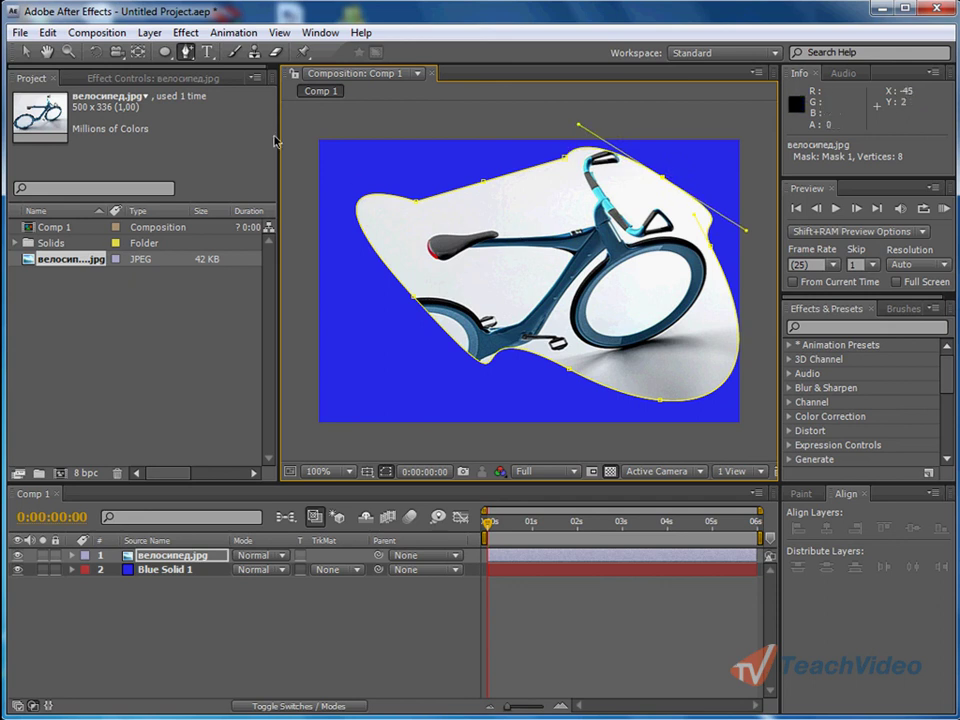
Step: Delete the upper-left and bottom mask vertices, leaving Mask 1 with six points
{"action": "left_click_drag", "start_coordinate": [186, 51], "coordinate": [230, 89]}
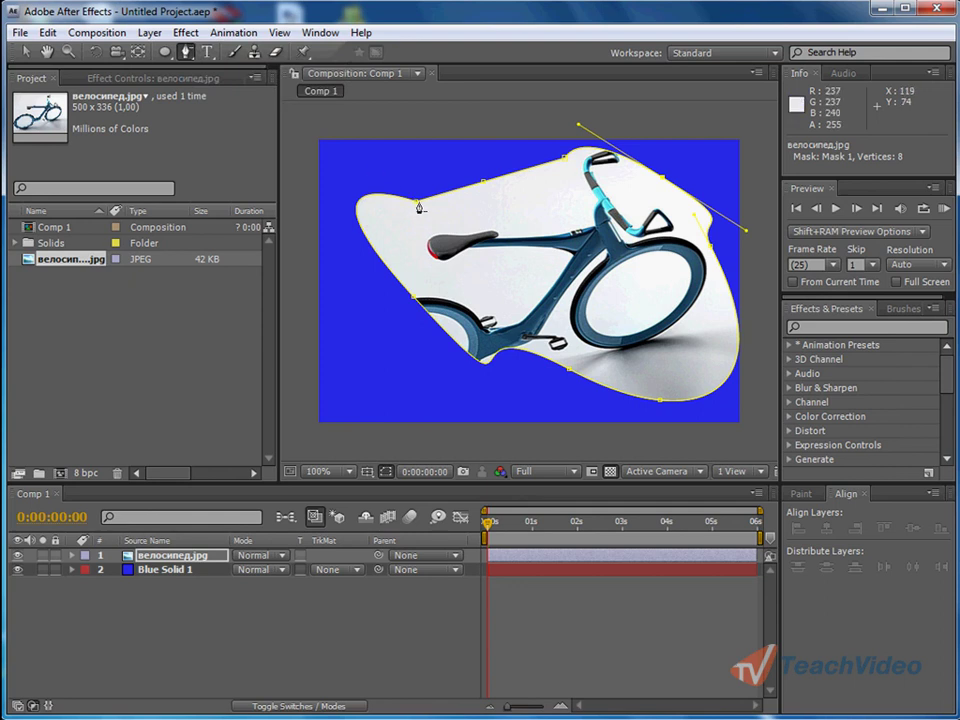
{"action": "left_click", "coordinate": [417, 208]}
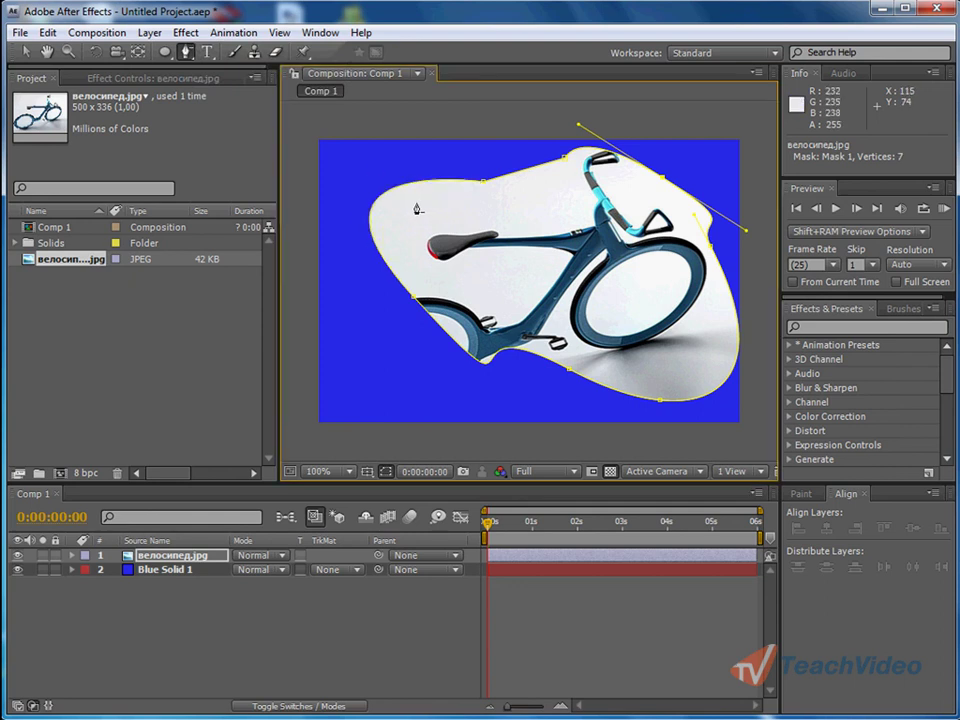
{"action": "left_click", "coordinate": [566, 378]}
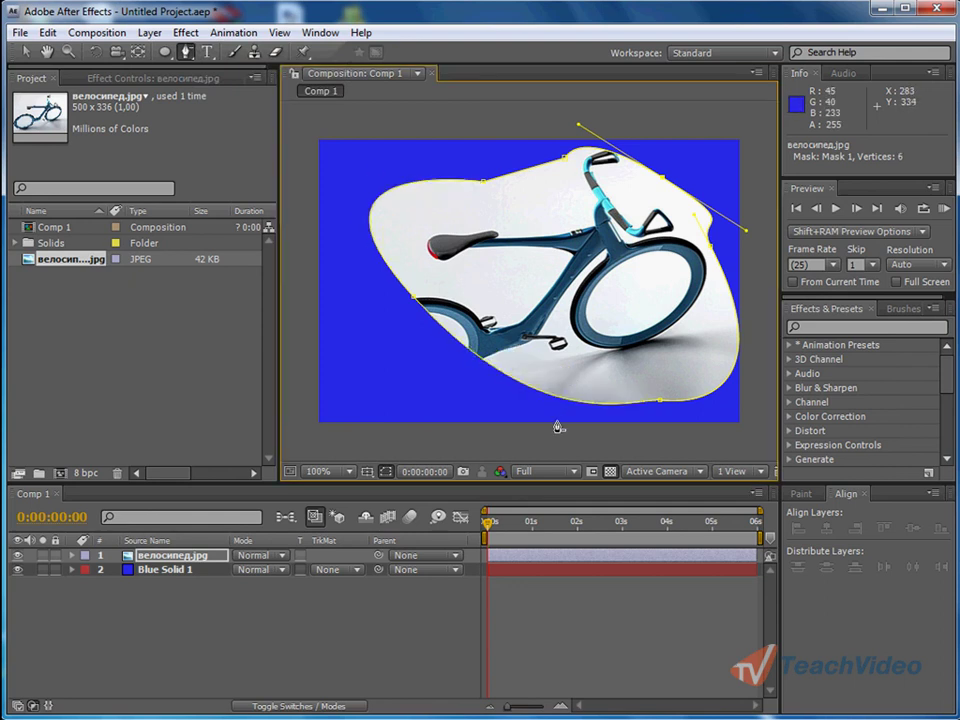